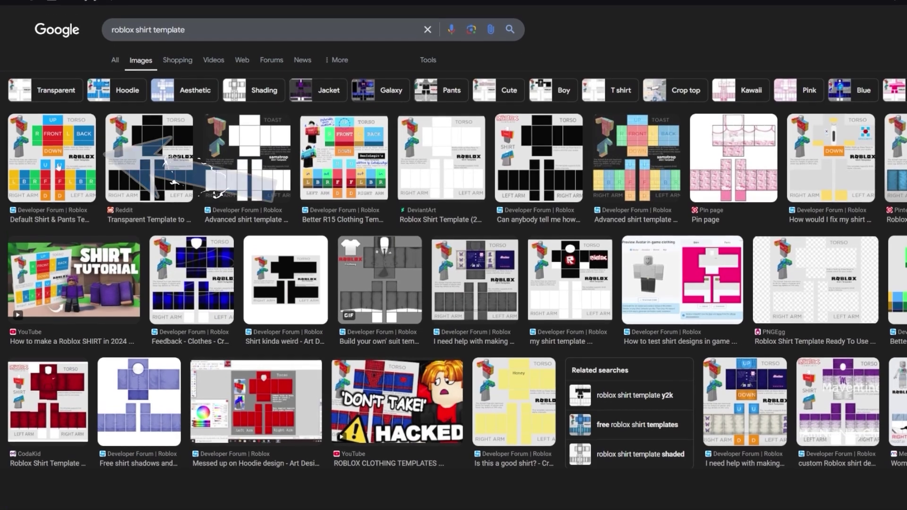
Save the Default Shirt & Pants Template image from the Google image results
click(58, 166)
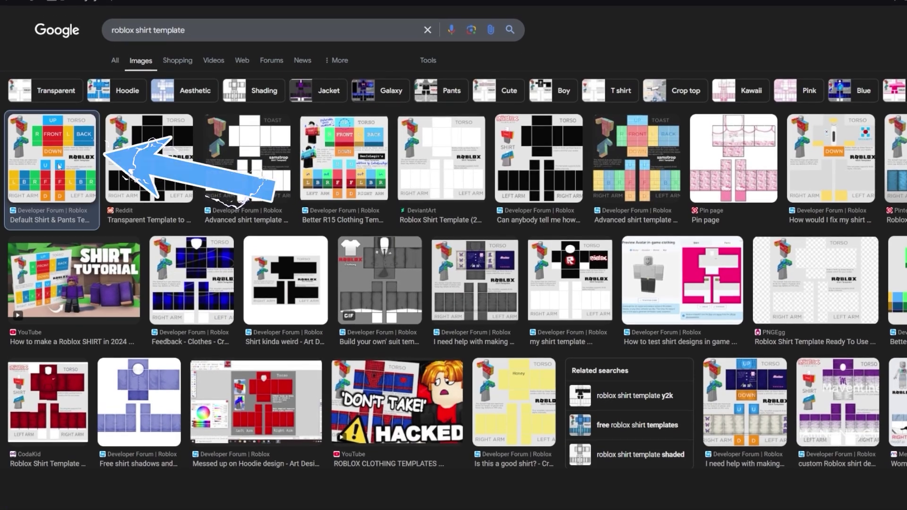
right_click(741, 256)
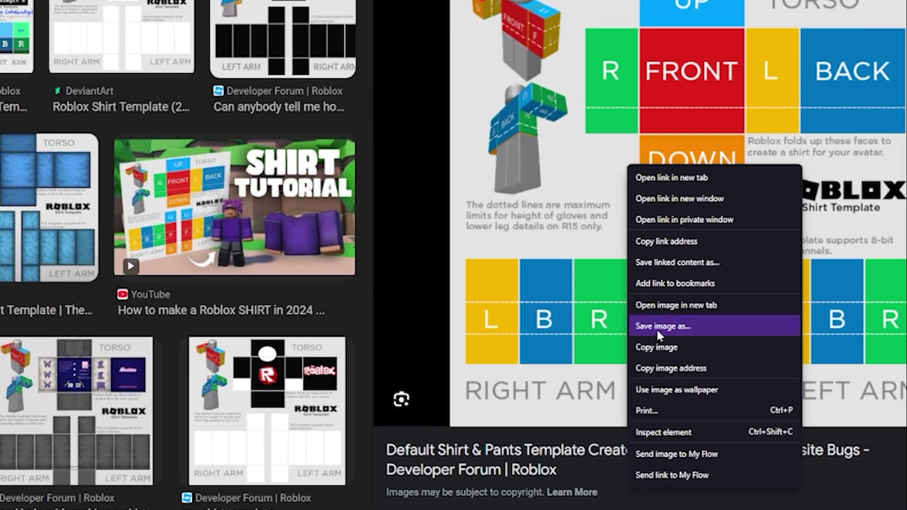
click(656, 328)
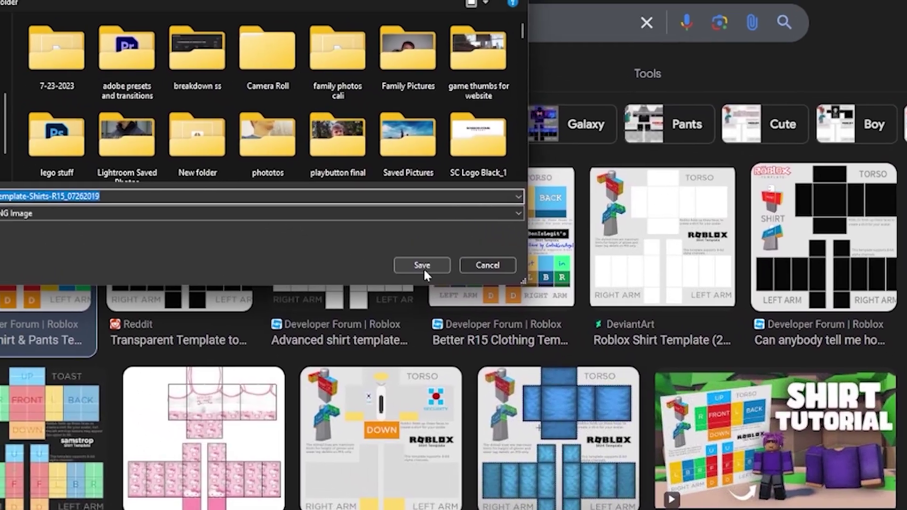
click(423, 266)
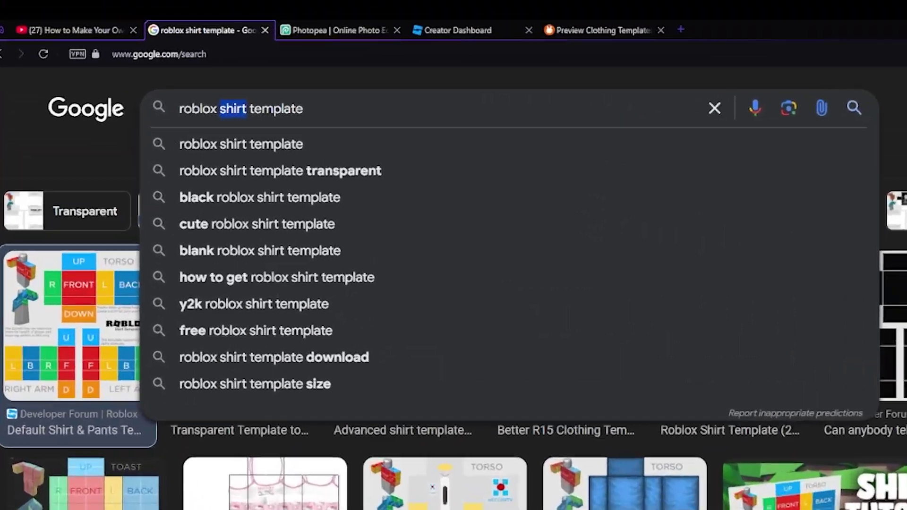
Search for Roblox pant templates and dismiss the ad-blocking notice
text(pant)
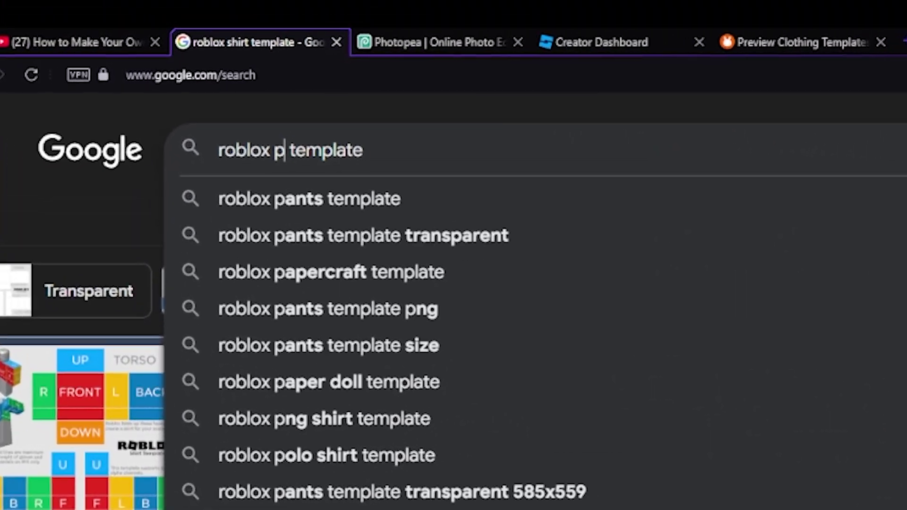
key(Return)
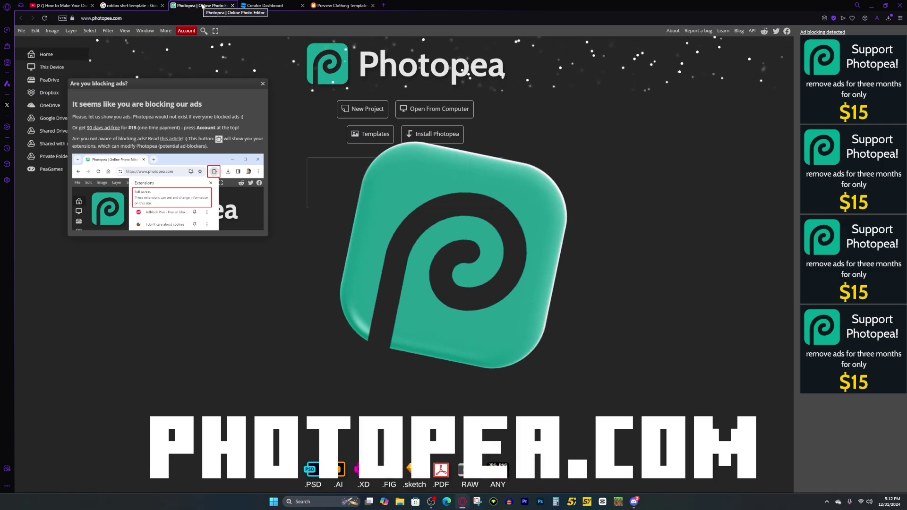
key(Escape)
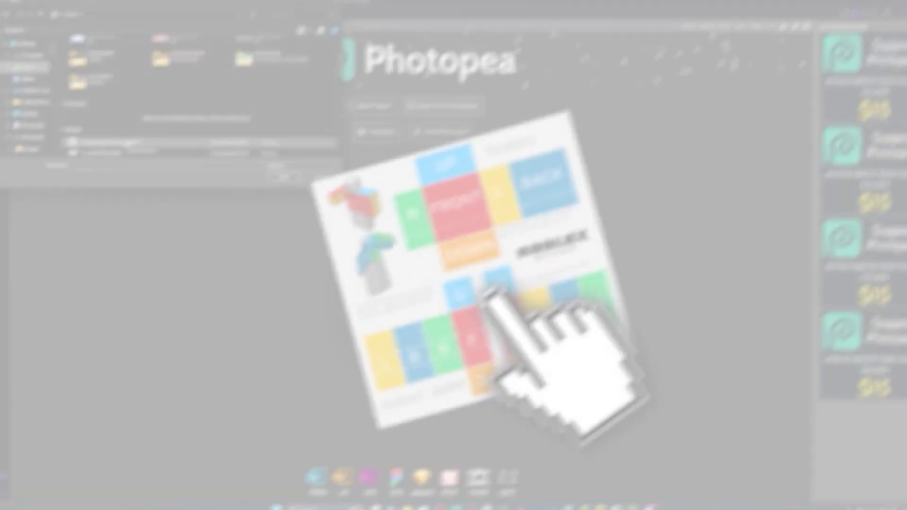
Open Template-Shirts-R15_07262019.png from the Open dialog
double_click(127, 145)
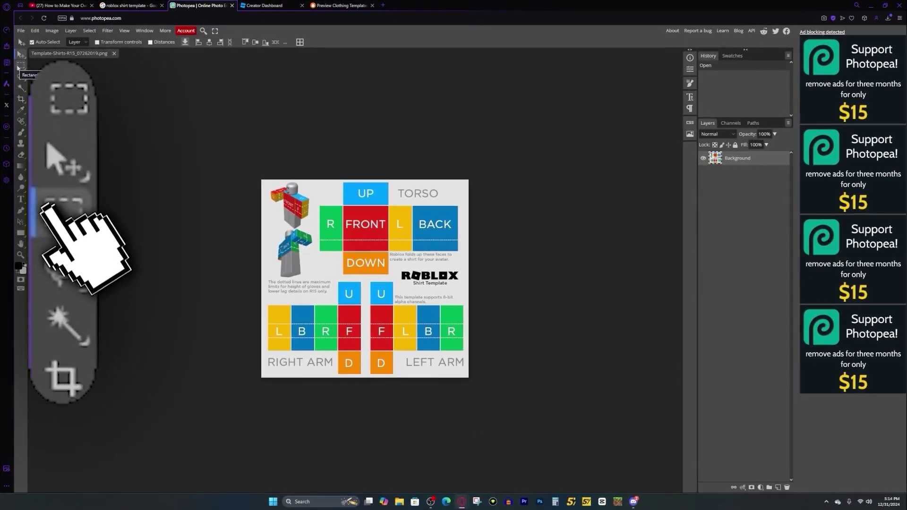
Fit the whole template in view and marquee the torso's UP box with Rectangle Select
click(19, 66)
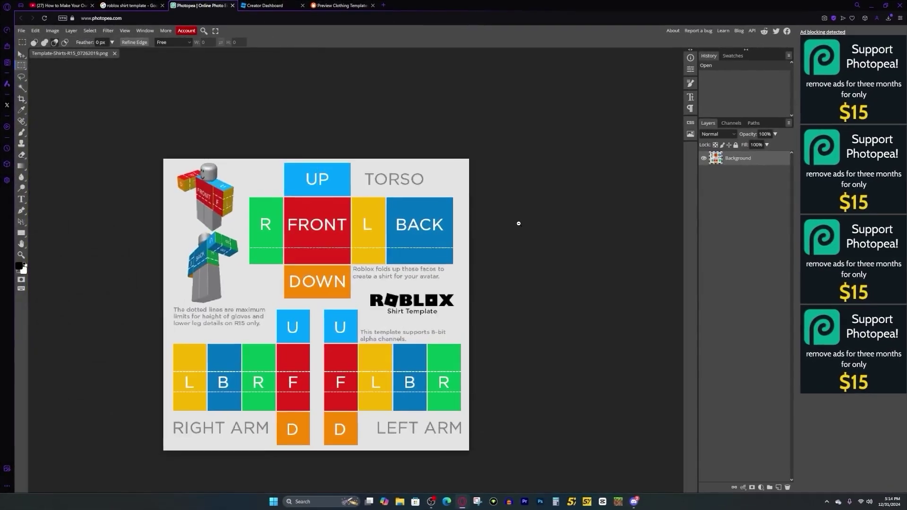
scroll(518, 224, up, 2)
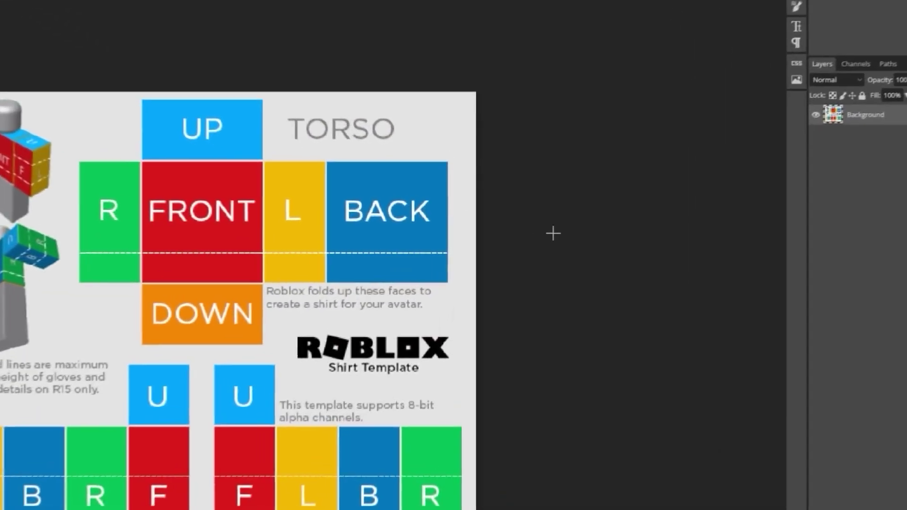
click(22, 243)
drag(98, 93, 199, 32)
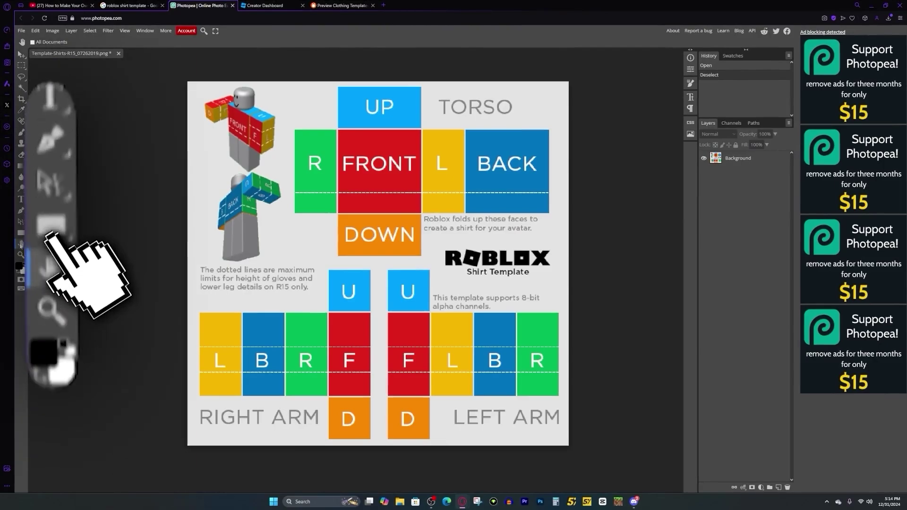
key(m)
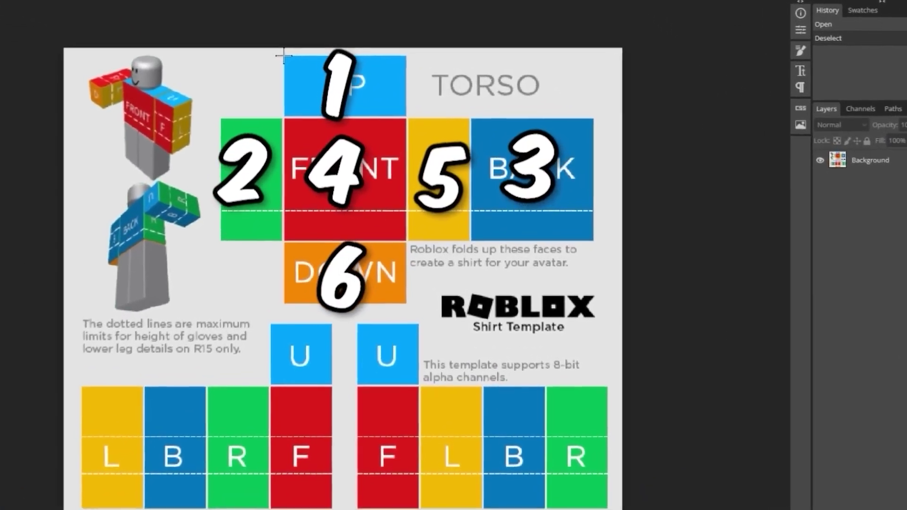
drag(337, 86, 422, 127)
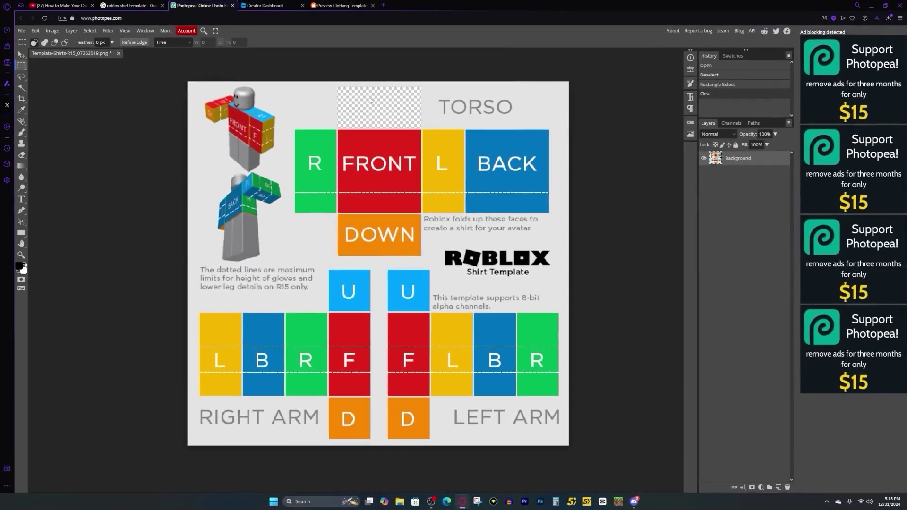
key(ctrl+d)
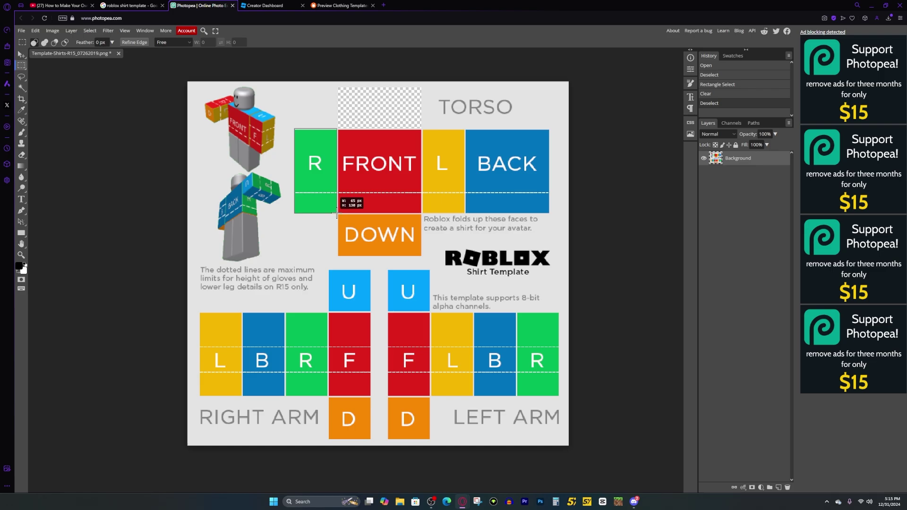
Clear the coloured torso faces to transparency
drag(337, 215, 337, 214)
key(Delete)
drag(337, 129, 466, 213)
key(Delete)
drag(549, 129, 337, 214)
key(Delete)
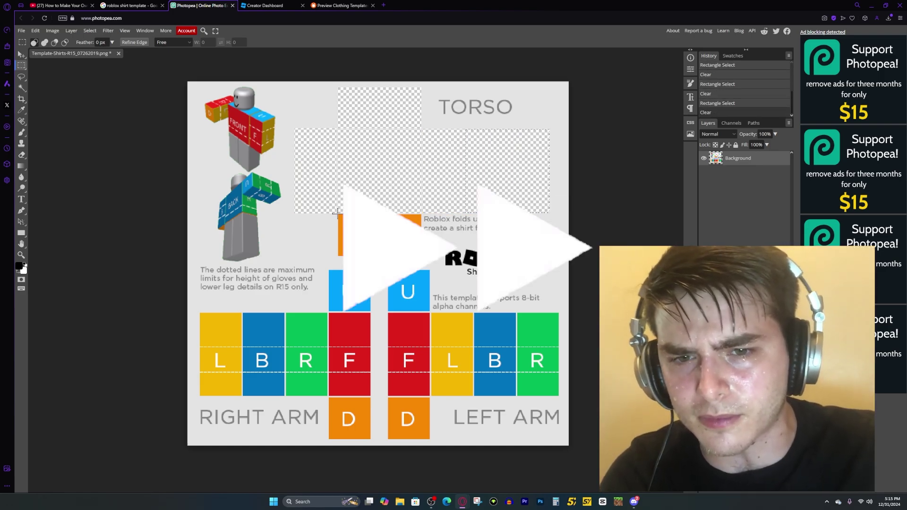
key(Delete)
Clear the right arm's coloured faces to transparency
drag(329, 313, 370, 396)
key(Delete)
drag(243, 313, 327, 396)
key(Delete)
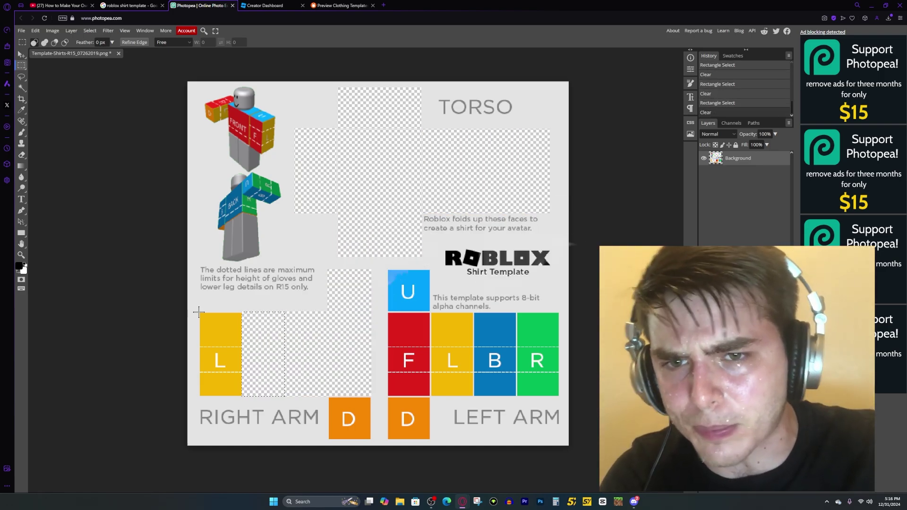
drag(199, 312, 242, 396)
key(Delete)
Clear the left arm's faces and the right arm's D face, then deselect
drag(388, 270, 427, 414)
key(Delete)
mouse_move(329, 398)
mouse_down()
mouse_move(370, 426)
mouse_move(370, 439)
mouse_up()
key(Delete)
mouse_move(431, 313)
mouse_down()
mouse_move(573, 383)
mouse_move(558, 396)
mouse_up()
key(Delete)
key(ctrl+d)
key(ctrl+d)
Search Google Images for 'blue color' and save a plain light-blue image
click(126, 5)
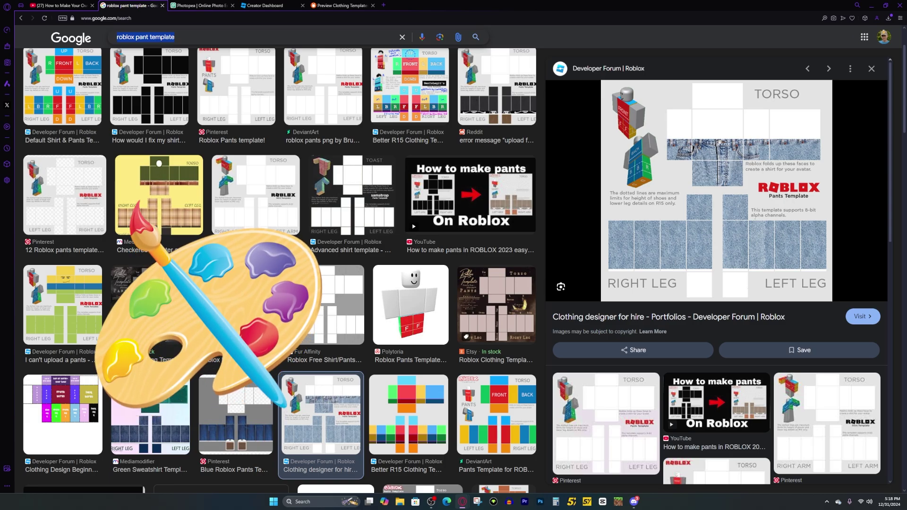
key(BackSpace)
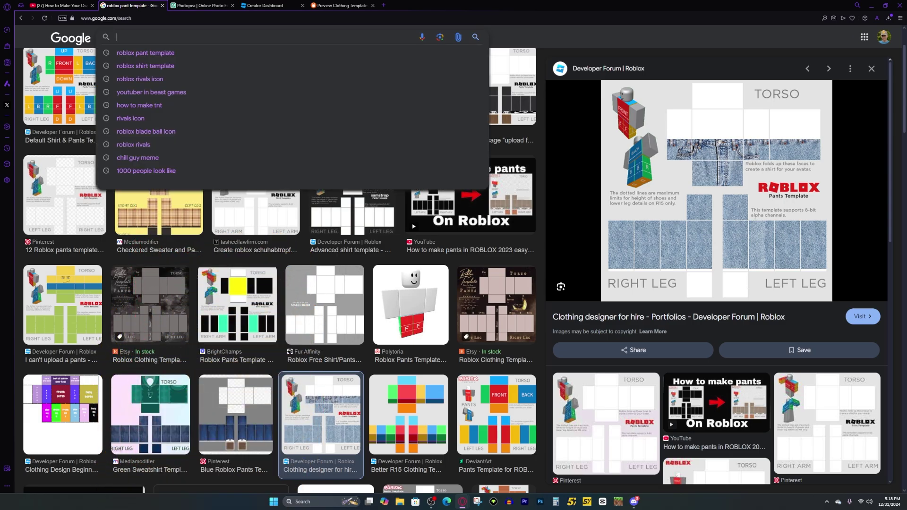
text(blue col)
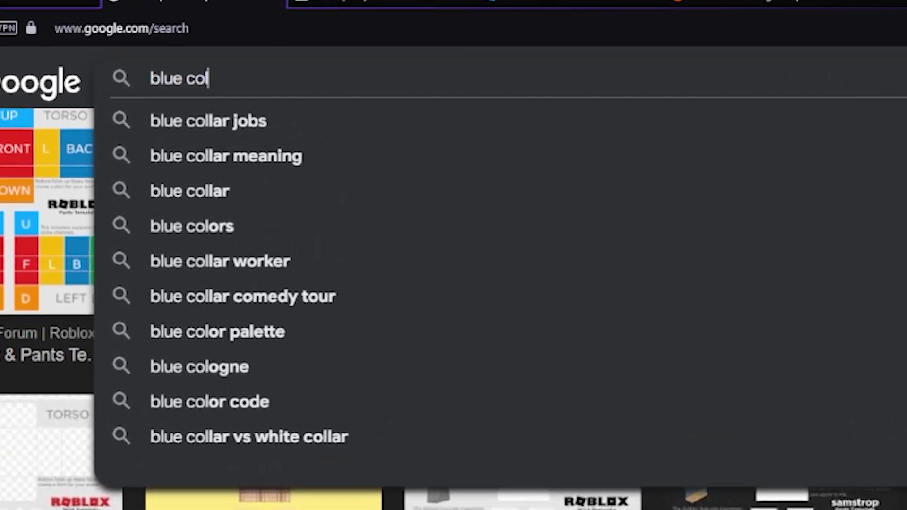
text(or)
key(Return)
scroll(453, 283, down, 10)
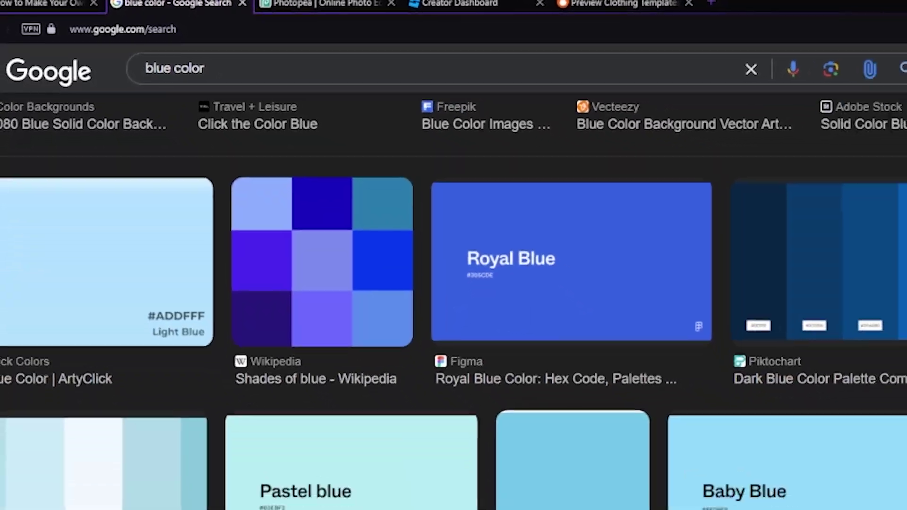
click(254, 122)
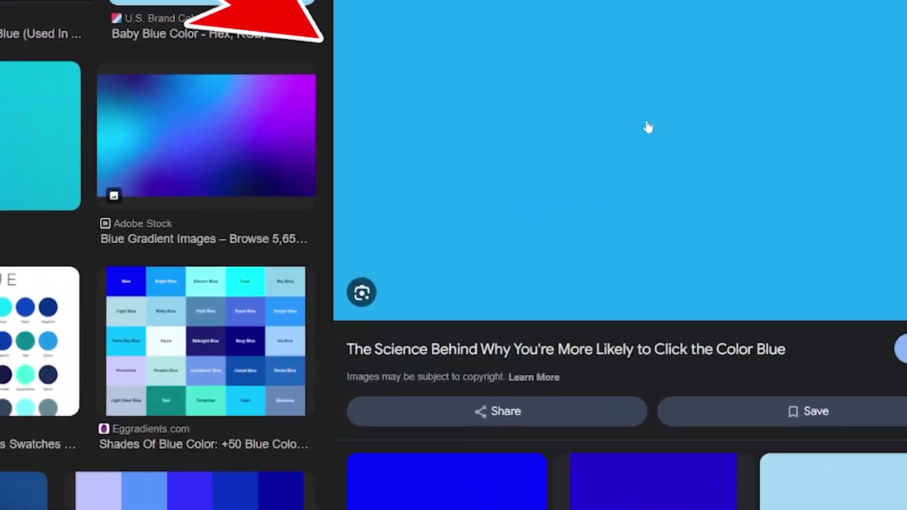
right_click(643, 125)
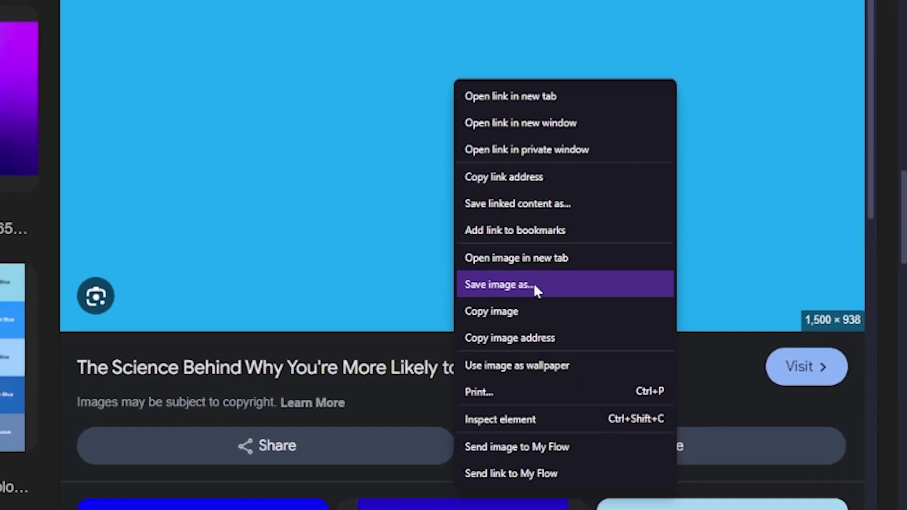
click(457, 284)
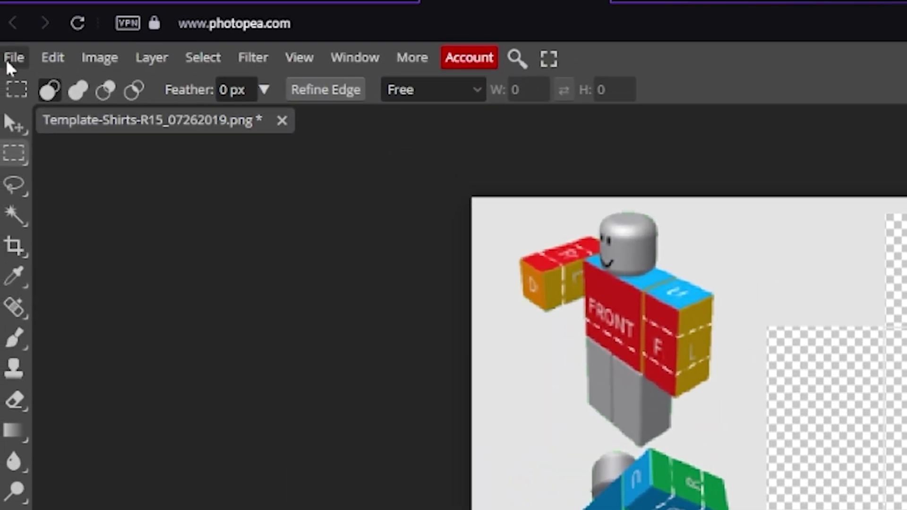
Place the blue image into the template and move its layer below Background
click(12, 66)
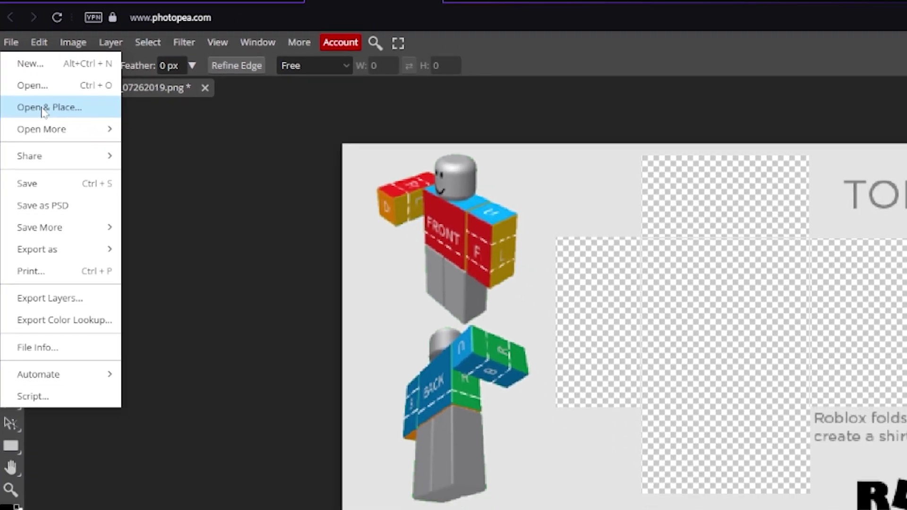
click(65, 150)
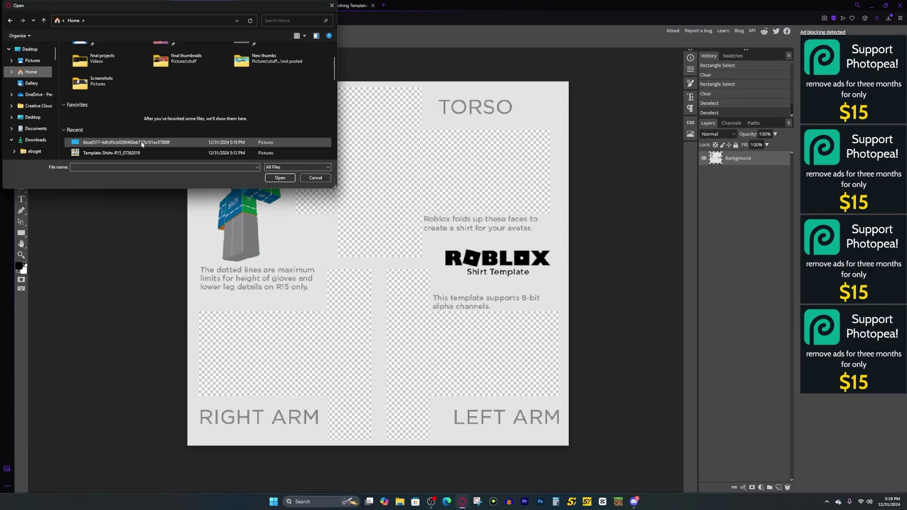
double_click(141, 142)
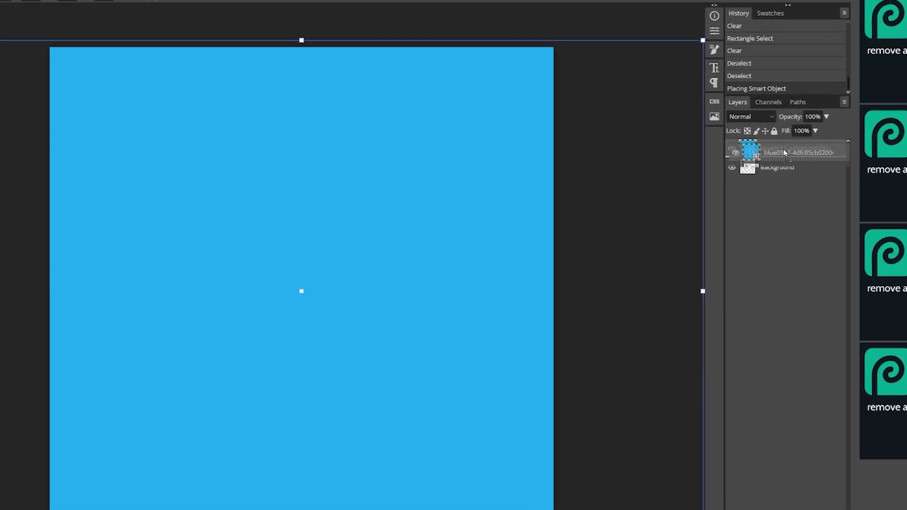
drag(741, 159, 740, 173)
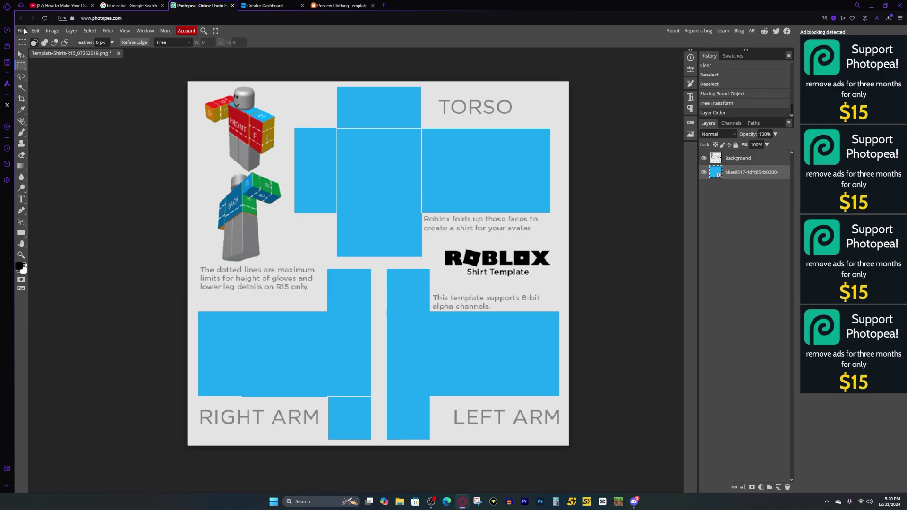
Place the gold crown image and scale it down onto the upper torso front
click(22, 30)
click(43, 51)
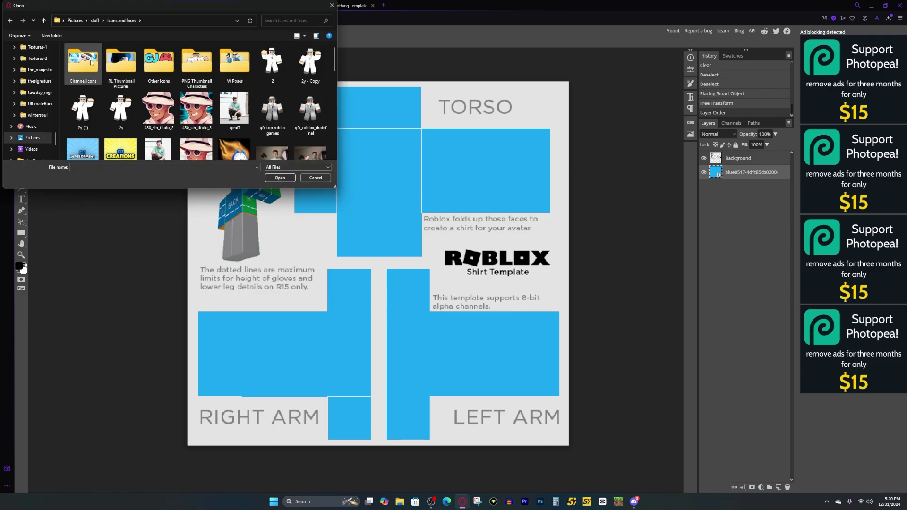
double_click(199, 101)
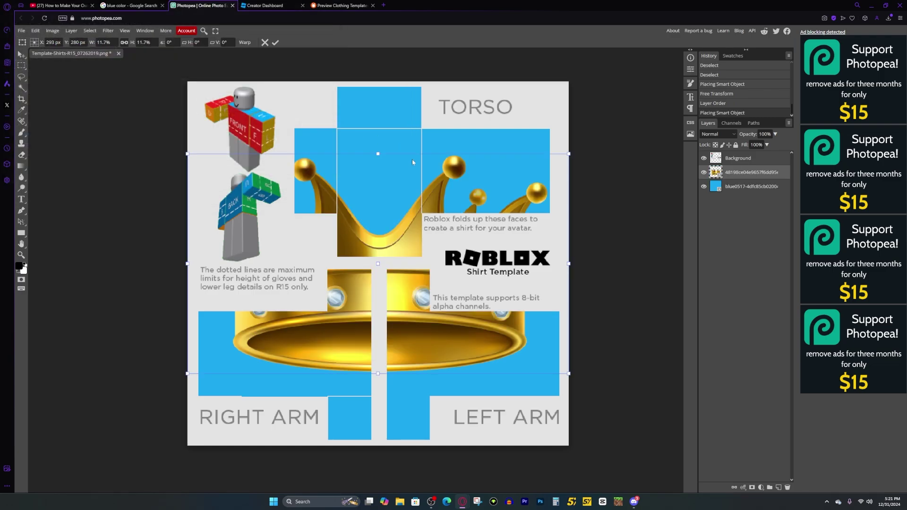
drag(378, 373, 381, 190)
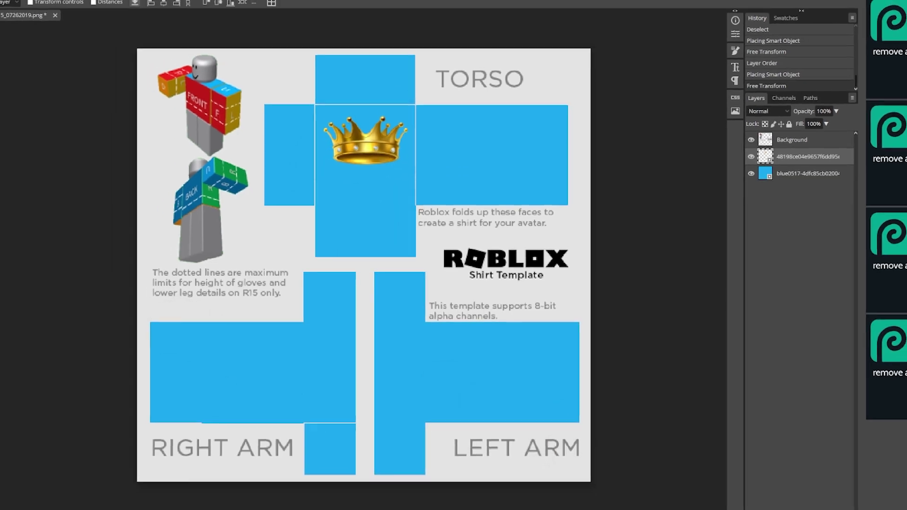
Give the crown a Stroke layer style and export the shirt design as PNG
click(794, 509)
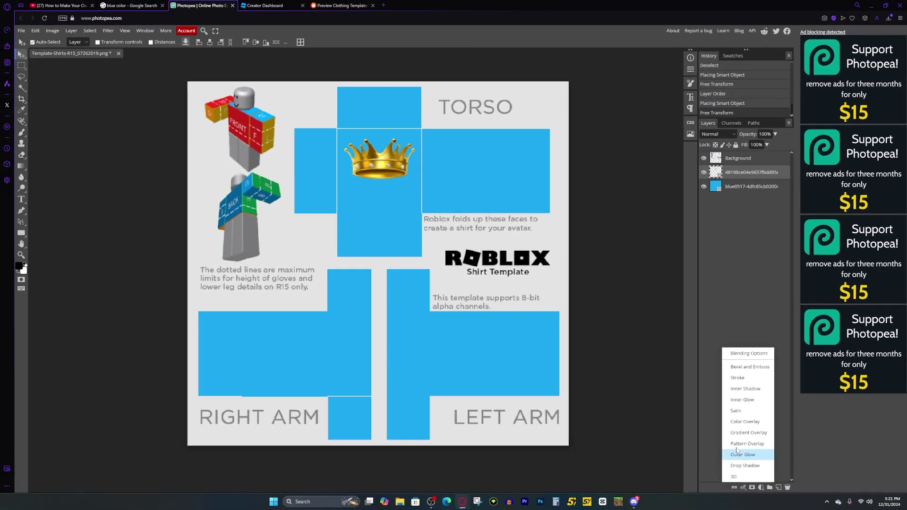
click(737, 378)
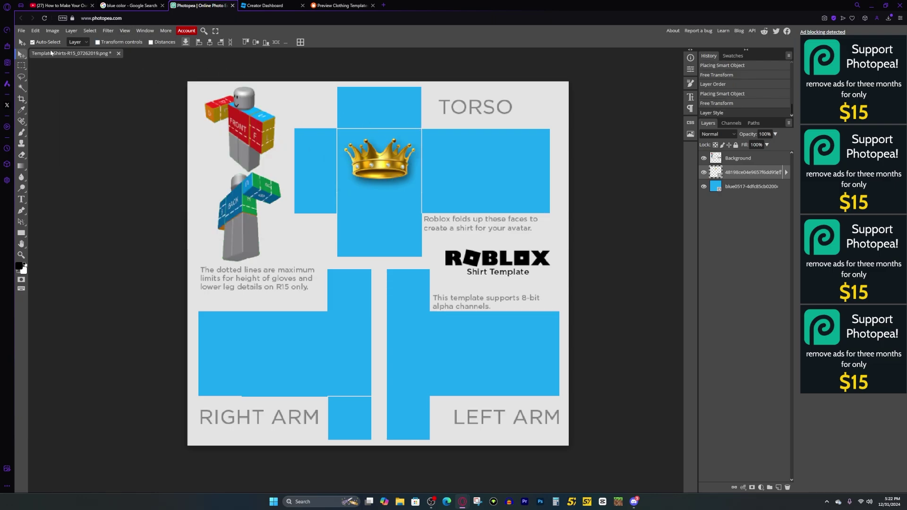
click(21, 31)
mouse_move(56, 135)
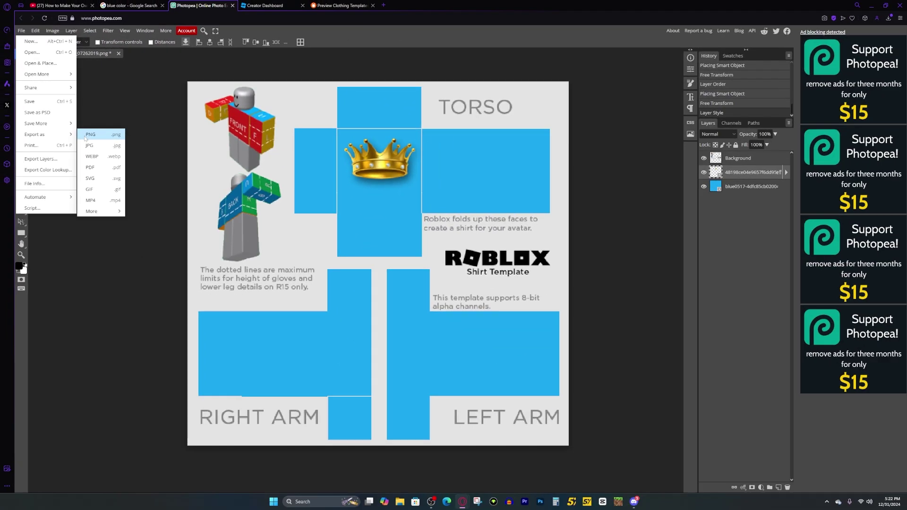
click(255, 330)
click(273, 181)
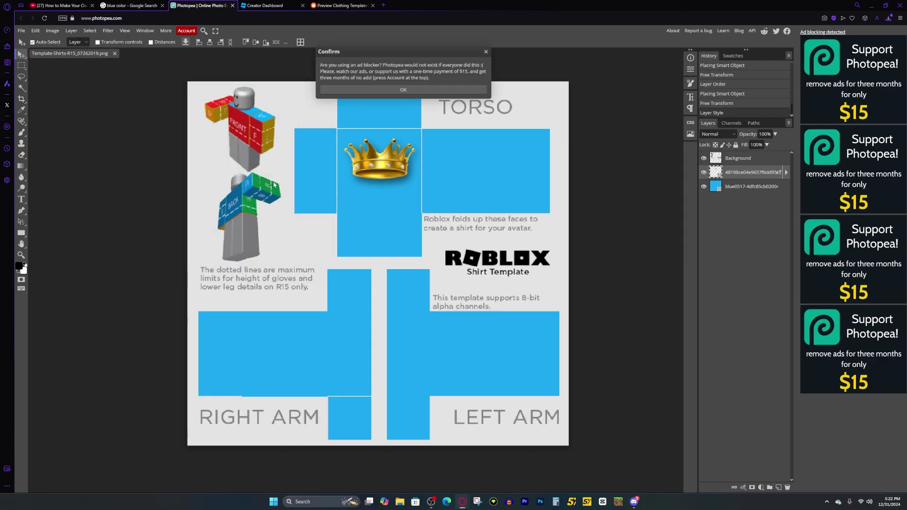
click(307, 176)
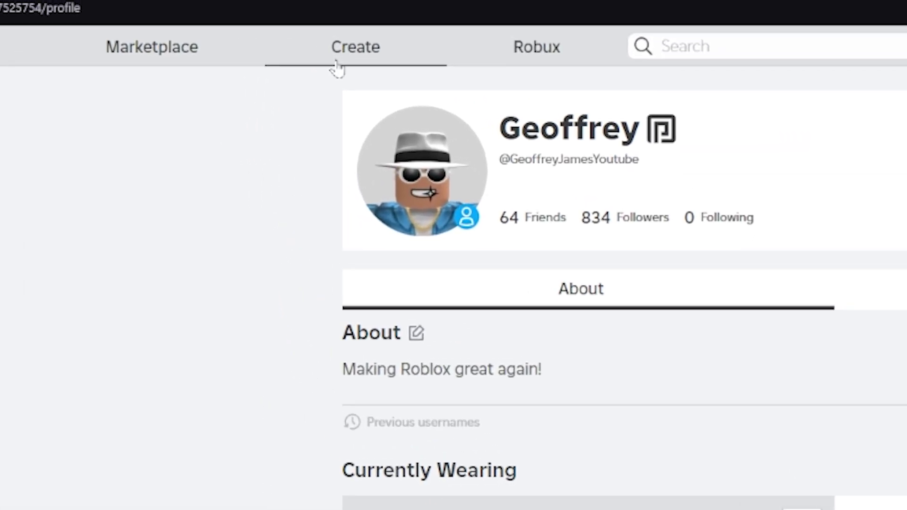
Show Creator Hub Creations under Avatar Items > Classics, filtered to Classic Shirts
click(337, 67)
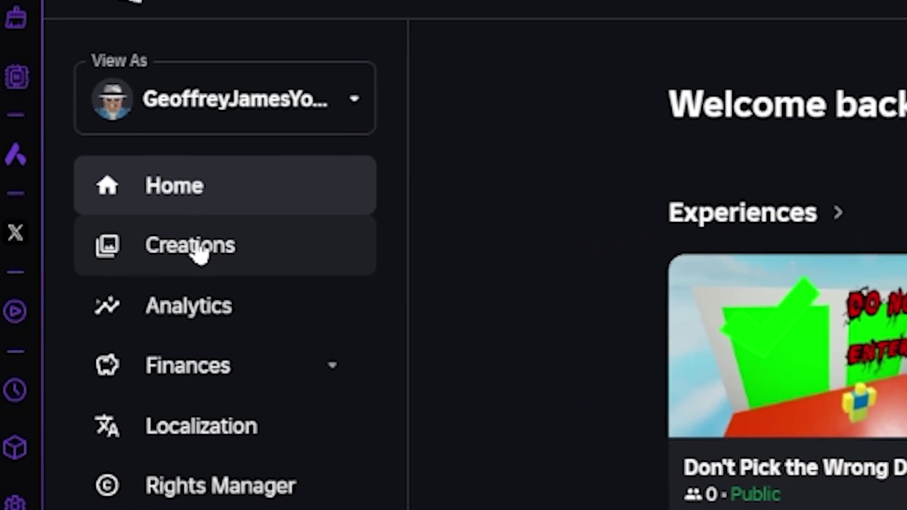
click(199, 253)
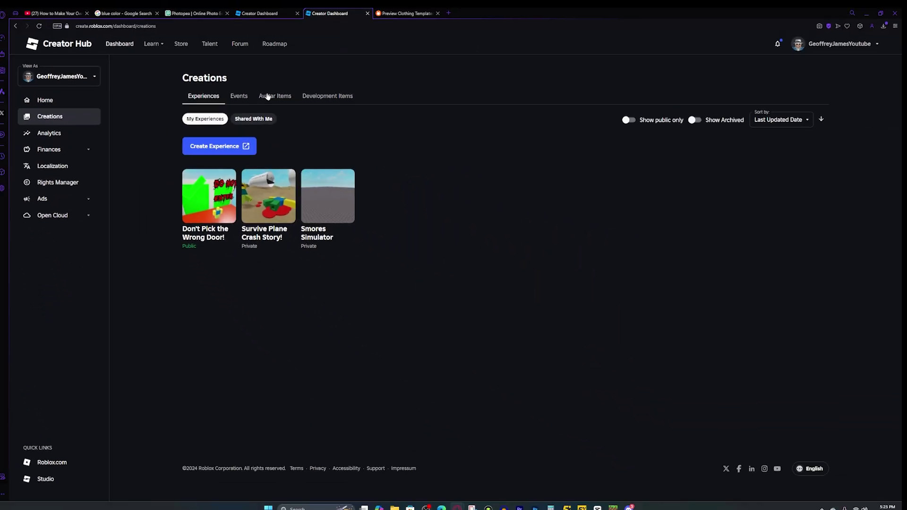
click(268, 97)
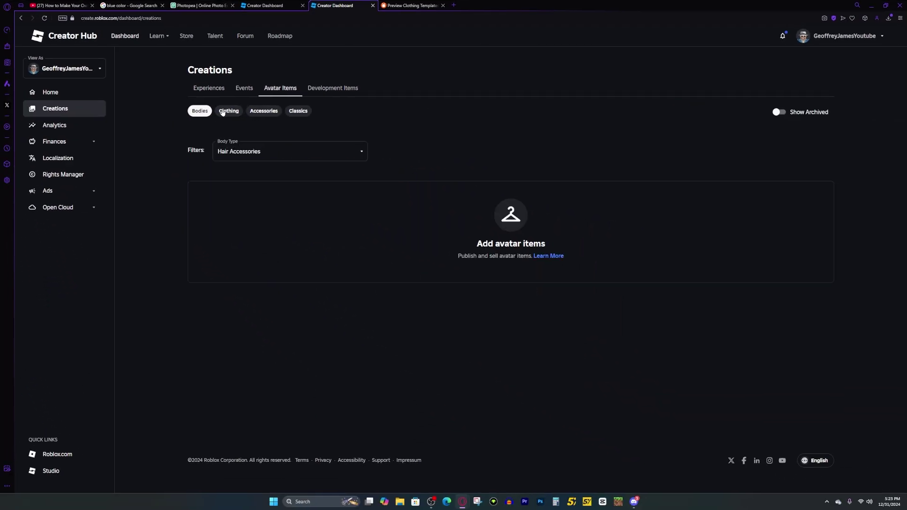
click(295, 112)
click(388, 157)
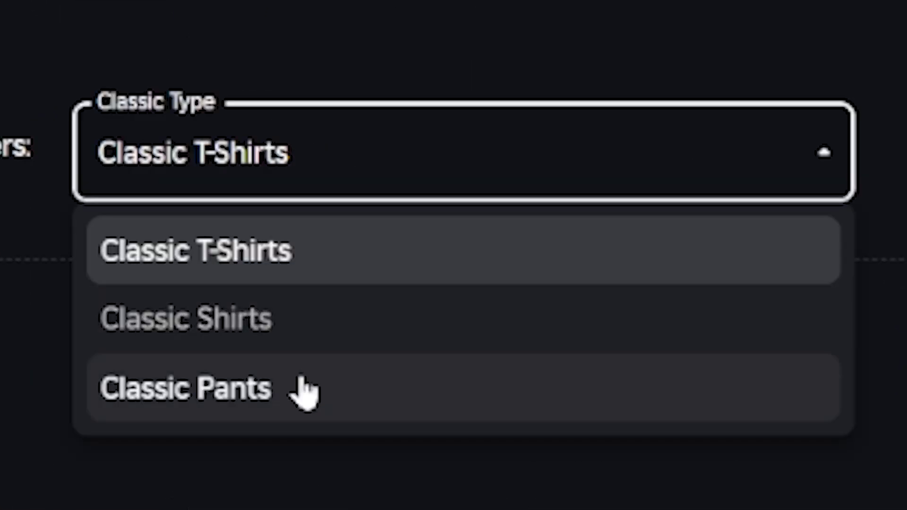
click(293, 319)
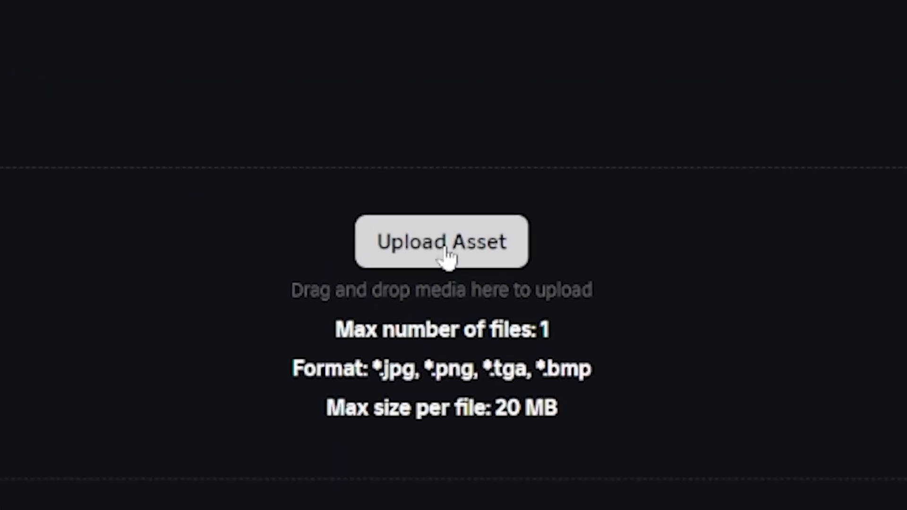
Attach the crown shirt PNG, name it 'Epic Roblox Shirt', describe it 'Roblox', and submit
click(446, 255)
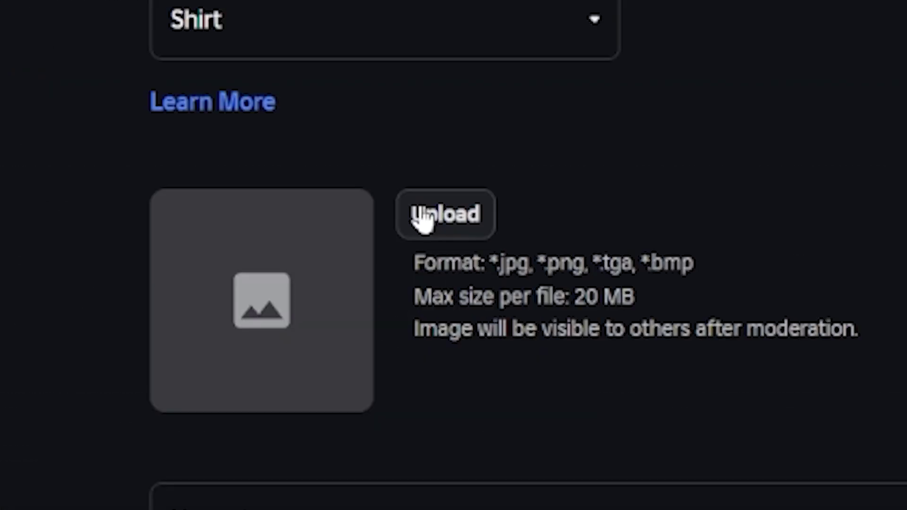
click(422, 214)
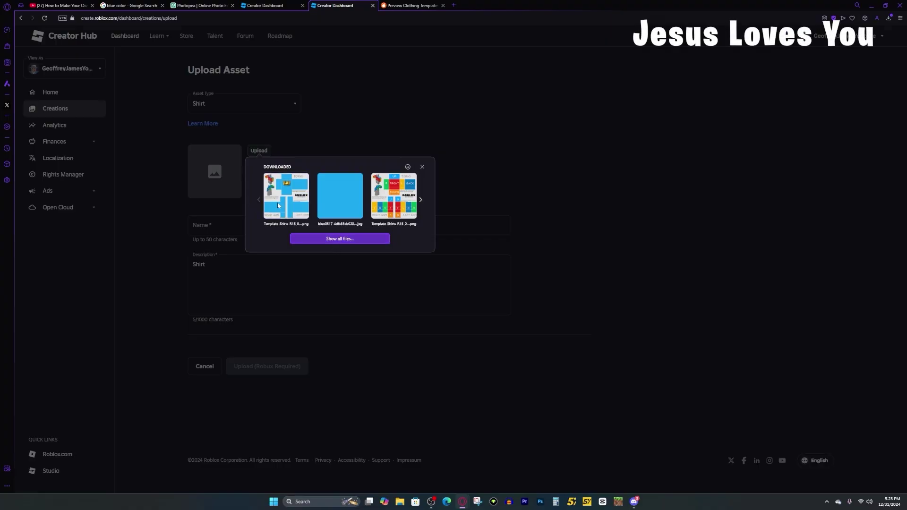
click(279, 205)
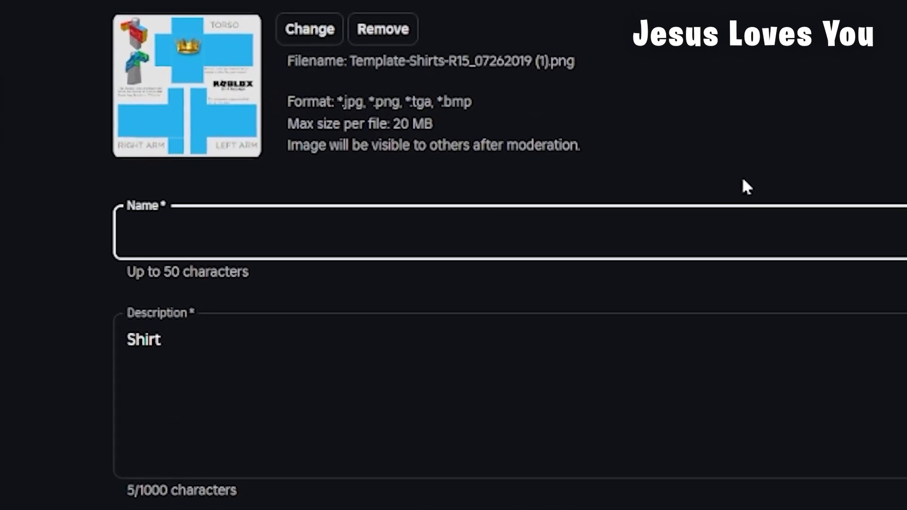
text(Ep)
text(ic RObl)
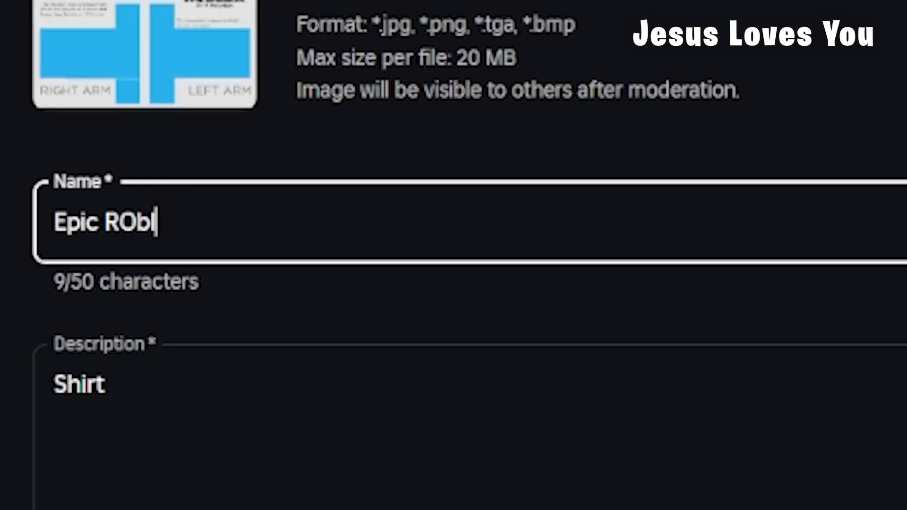
key(BackSpace)
key(BackSpace)
key(BackSpace)
text(oblox Shirt)
key(Tab)
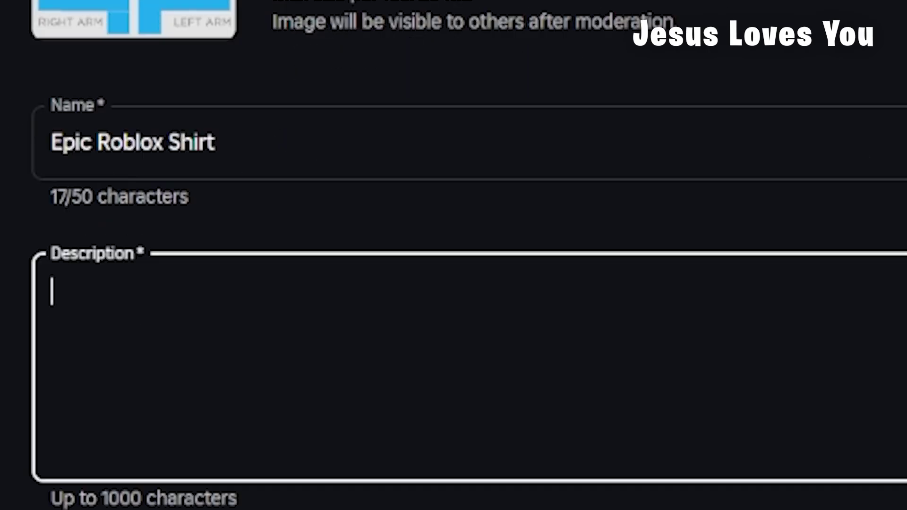
text(Roblox)
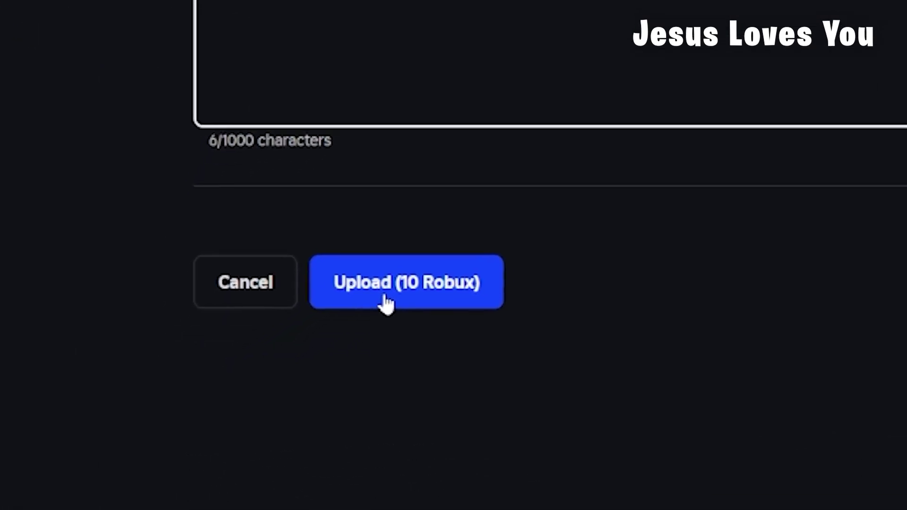
click(518, 289)
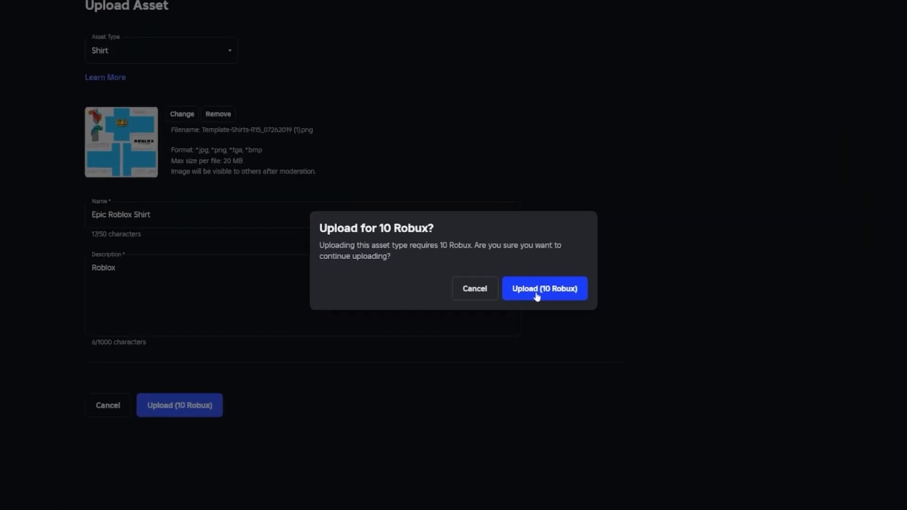
Confirm the 10 Robux upload and rotate the shirt preview to inspect it
click(517, 282)
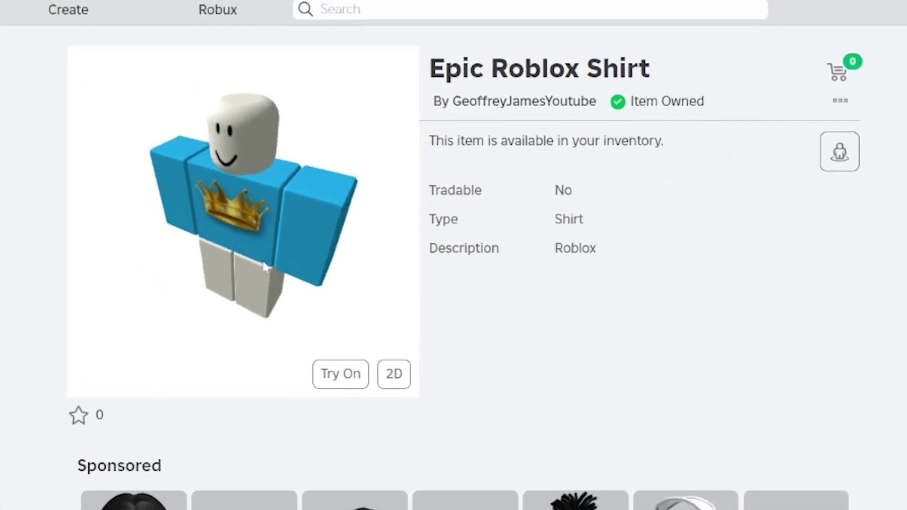
drag(383, 143, 364, 135)
drag(249, 267, 272, 286)
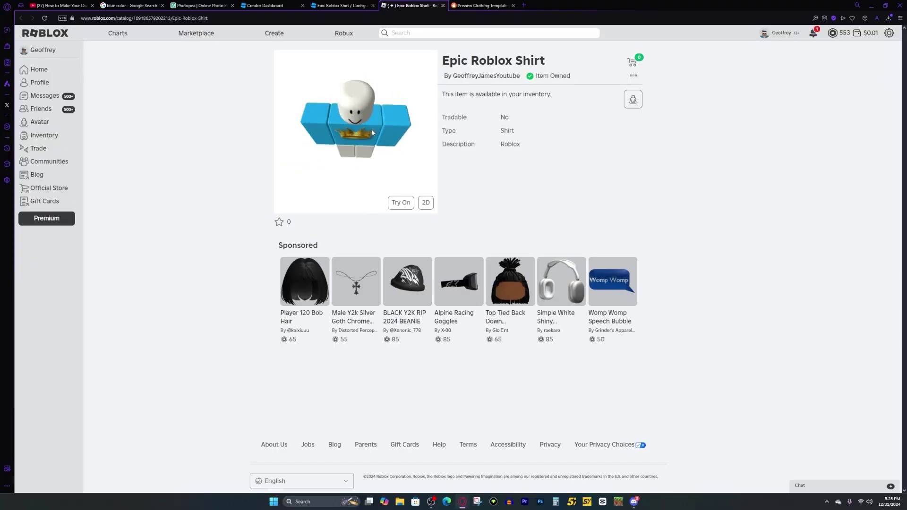
Switch the shirt On Sale in its configuration page and begin setting the price
click(342, 7)
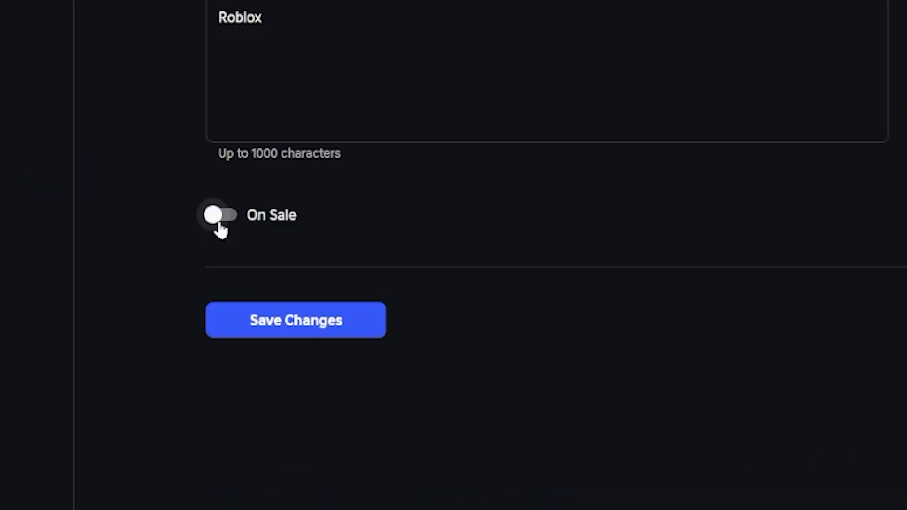
click(221, 230)
click(307, 326)
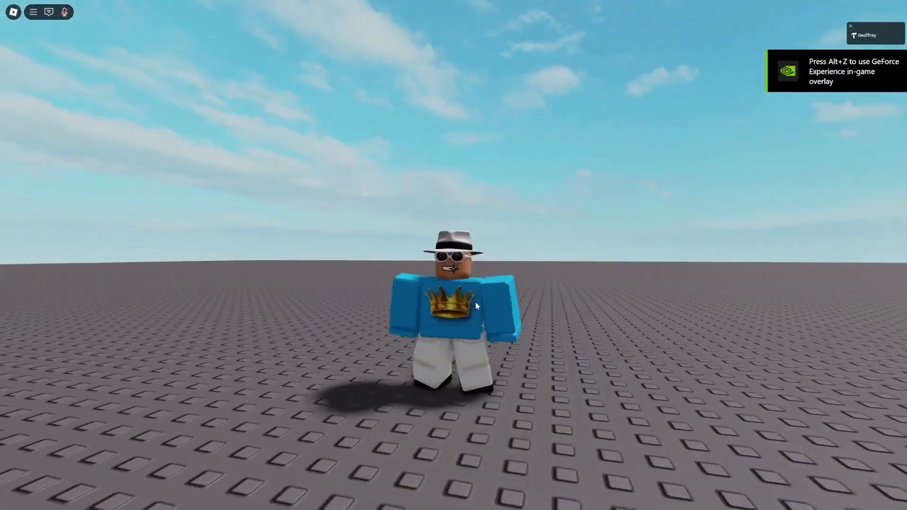
Orbit the camera around the in-game avatar to view the blue crown shirt
drag(475, 304, 476, 303)
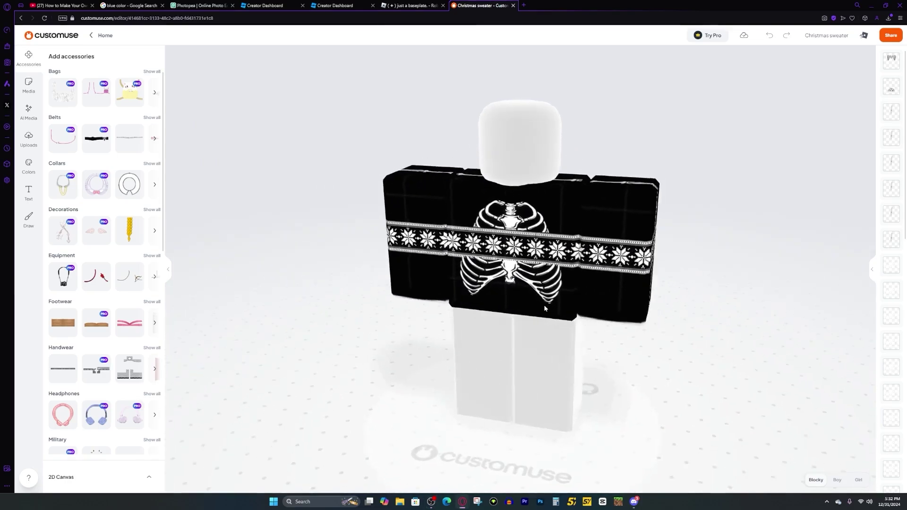
Delete the skeleton image layers from the black sweater and place a white collar accessory at the neck
click(555, 294)
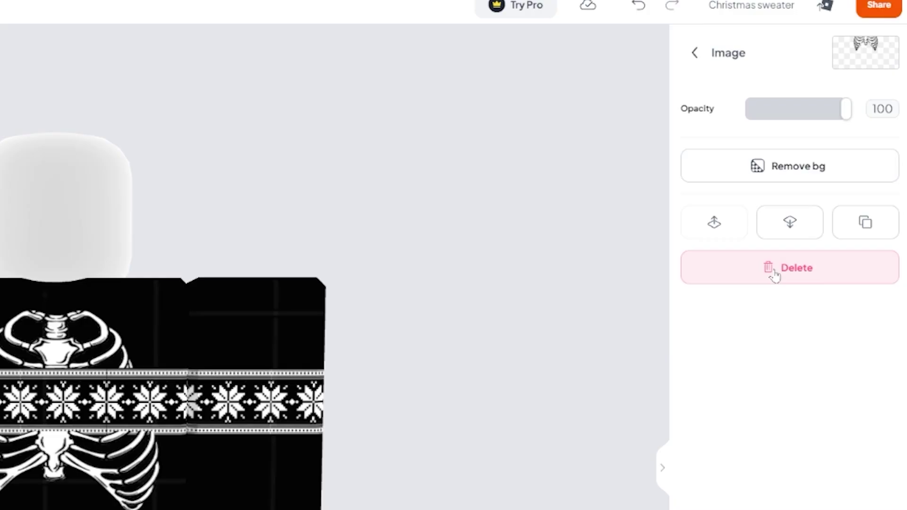
click(774, 271)
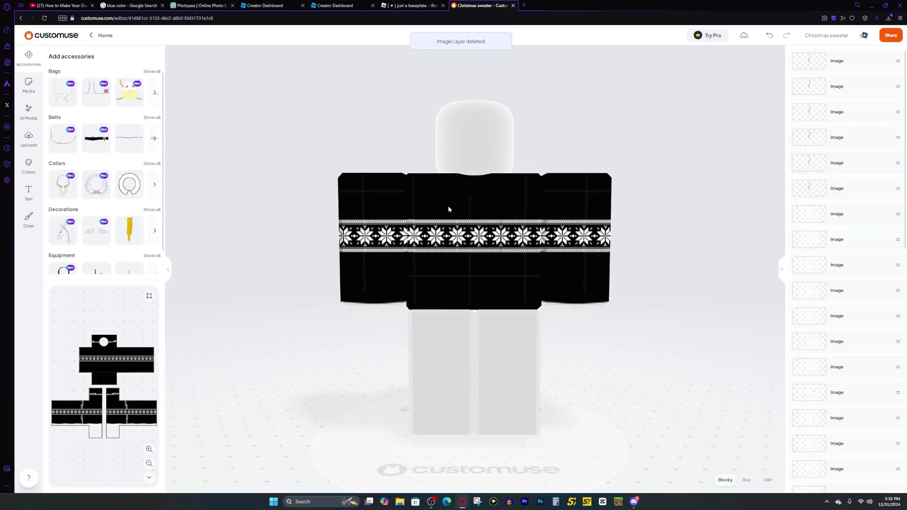
key(Delete)
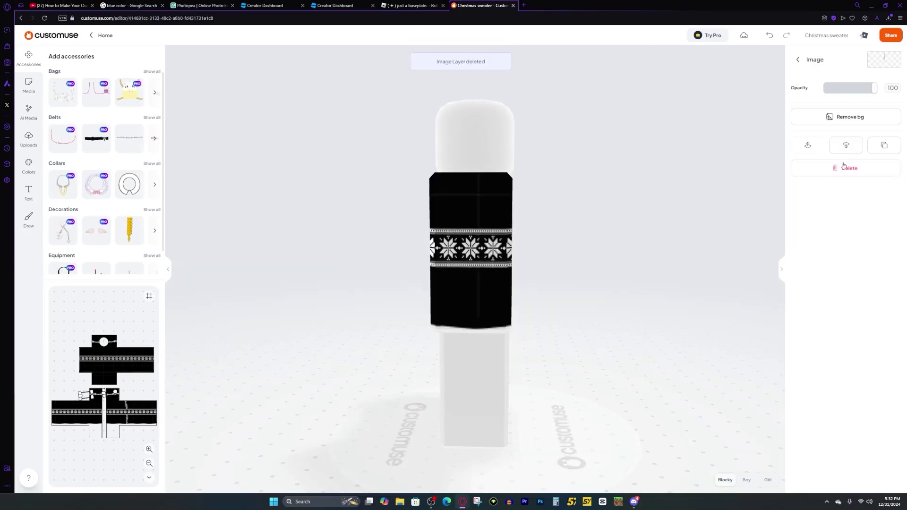
click(844, 167)
click(476, 299)
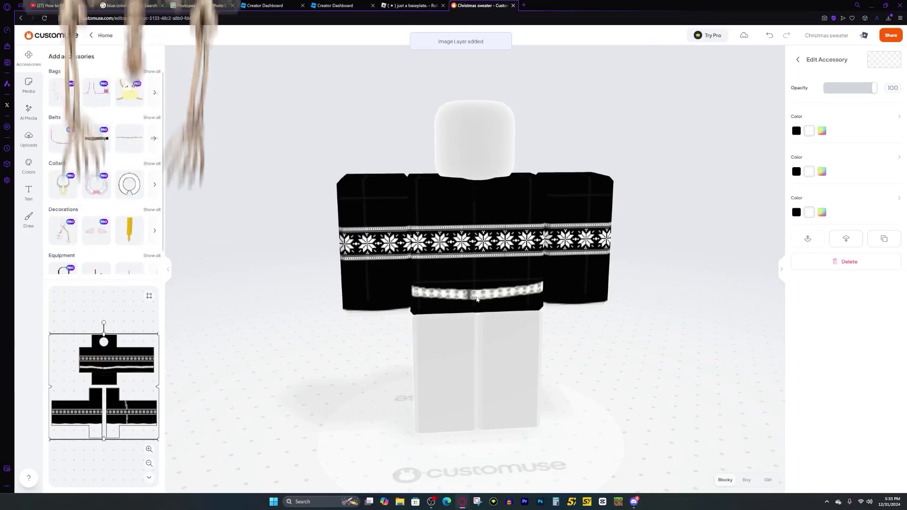
click(97, 412)
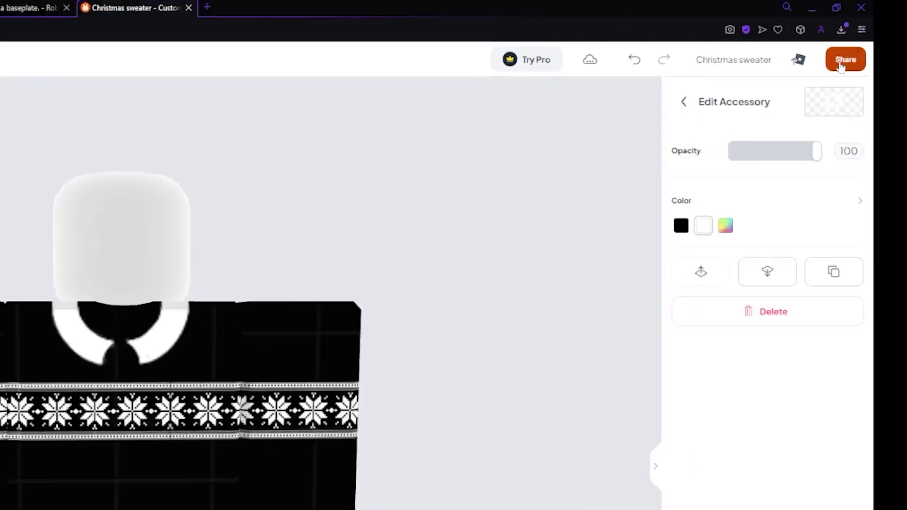
Open the Share design dialog for the Christmas sweater
click(889, 37)
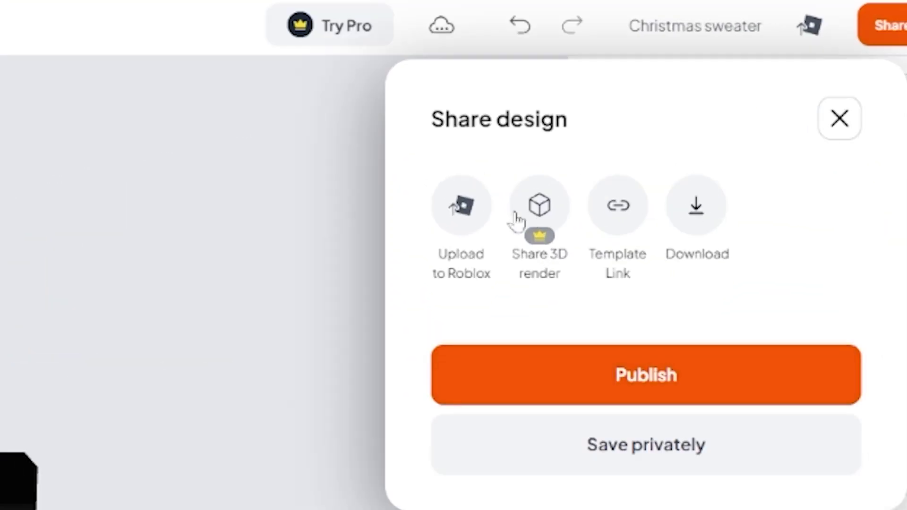